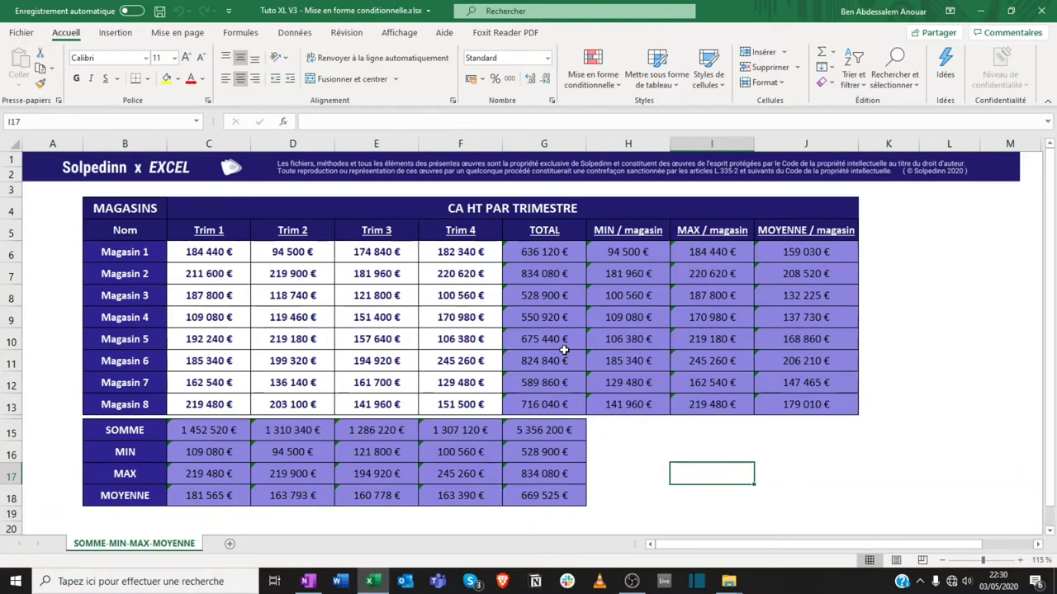
- Select the TOTAL cells G6:G13 and start the Top/Bottom rule '10 valeurs les plus élevées'
drag(543, 256, 544, 405)
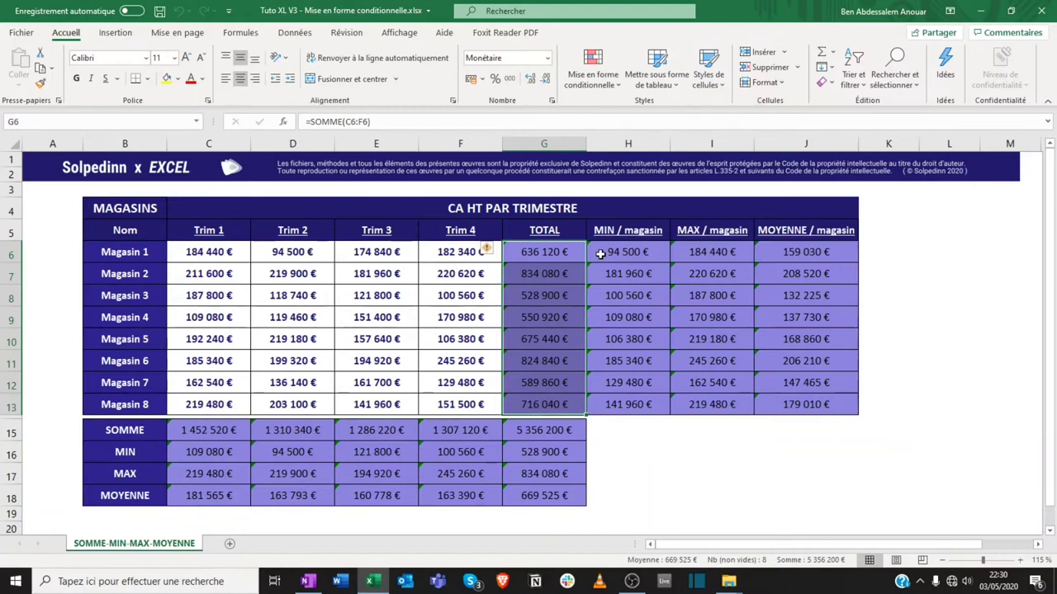
click(591, 82)
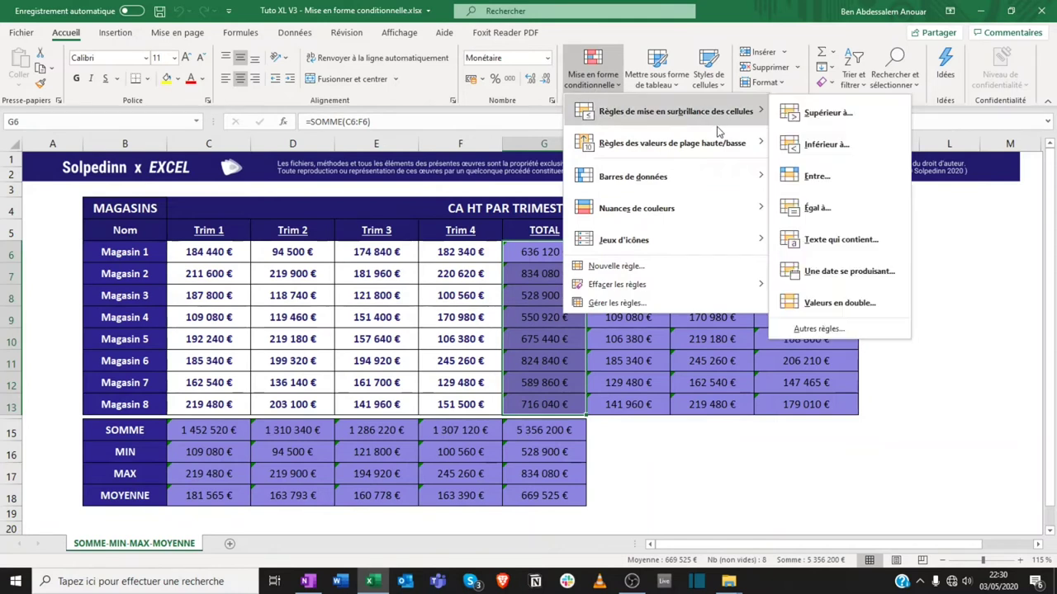
mouse_move(660, 153)
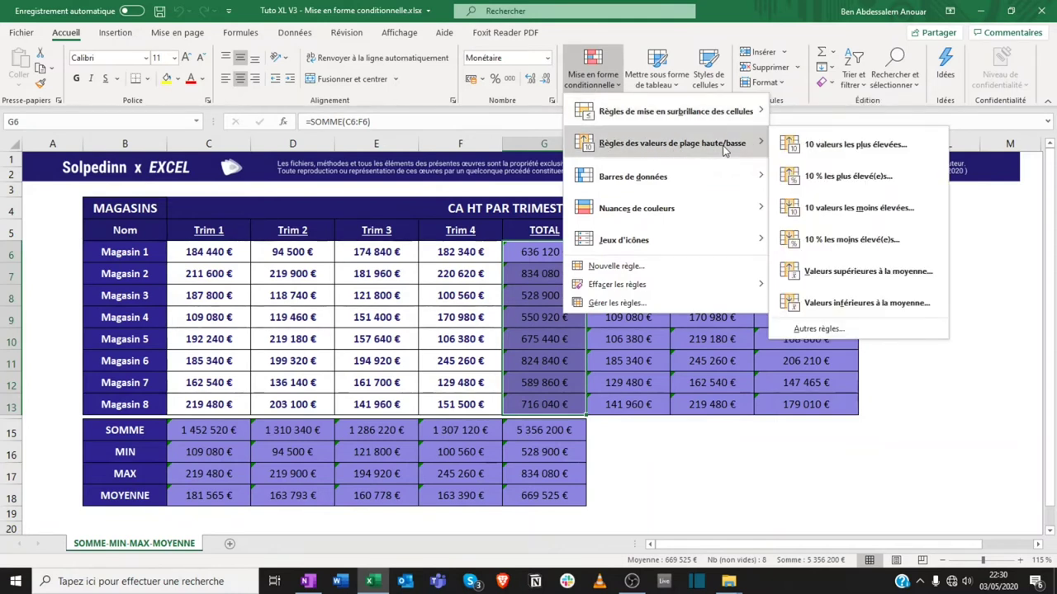
click(822, 147)
- Set the top-values rule to 1 value with green fill and dark green text, and apply it
drag(605, 237, 568, 185)
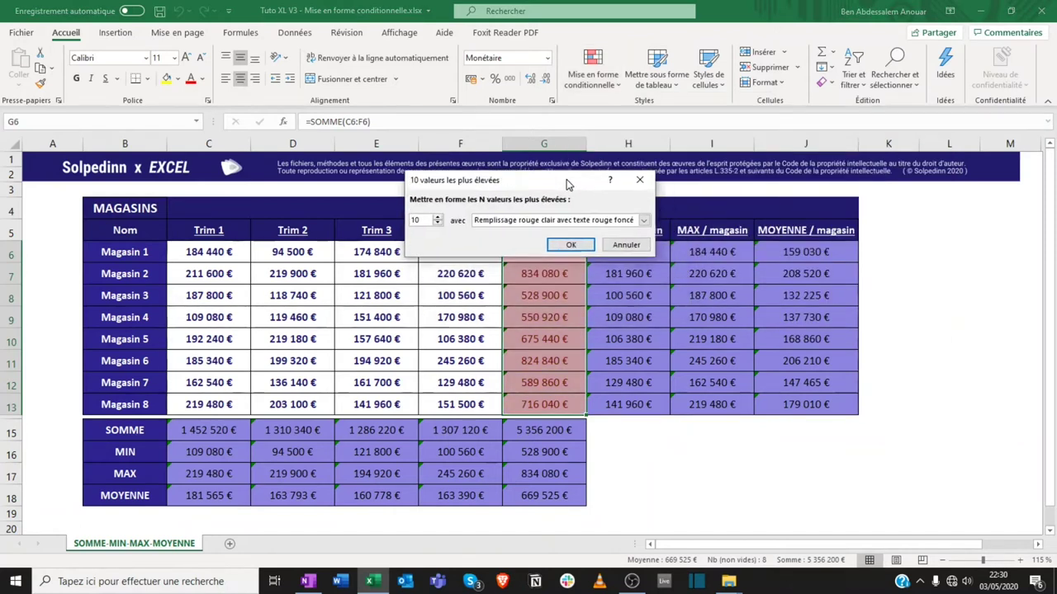
double_click(415, 219)
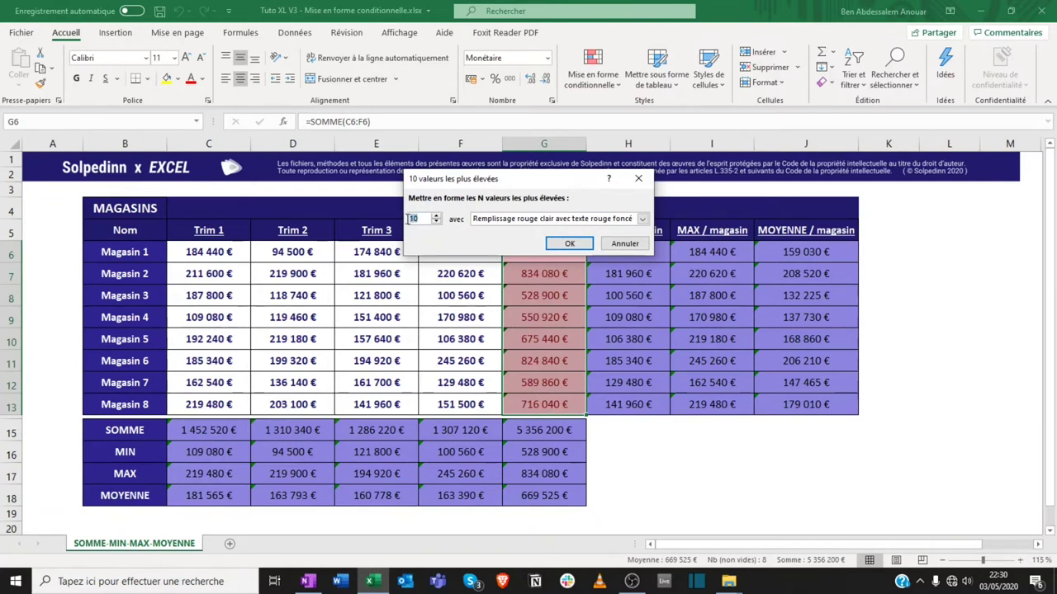
drag(525, 180, 496, 139)
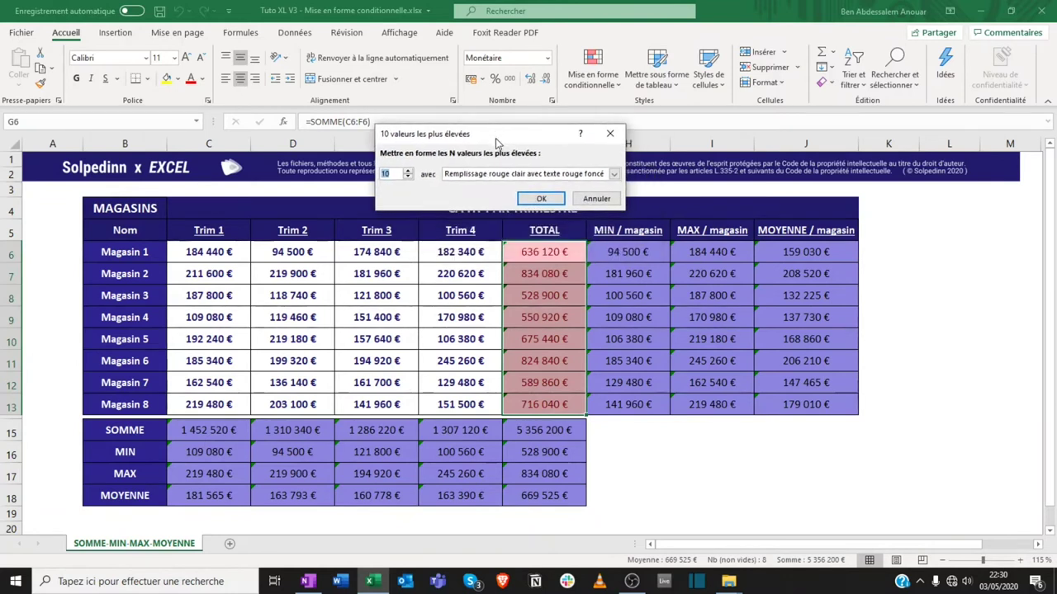
text(1)
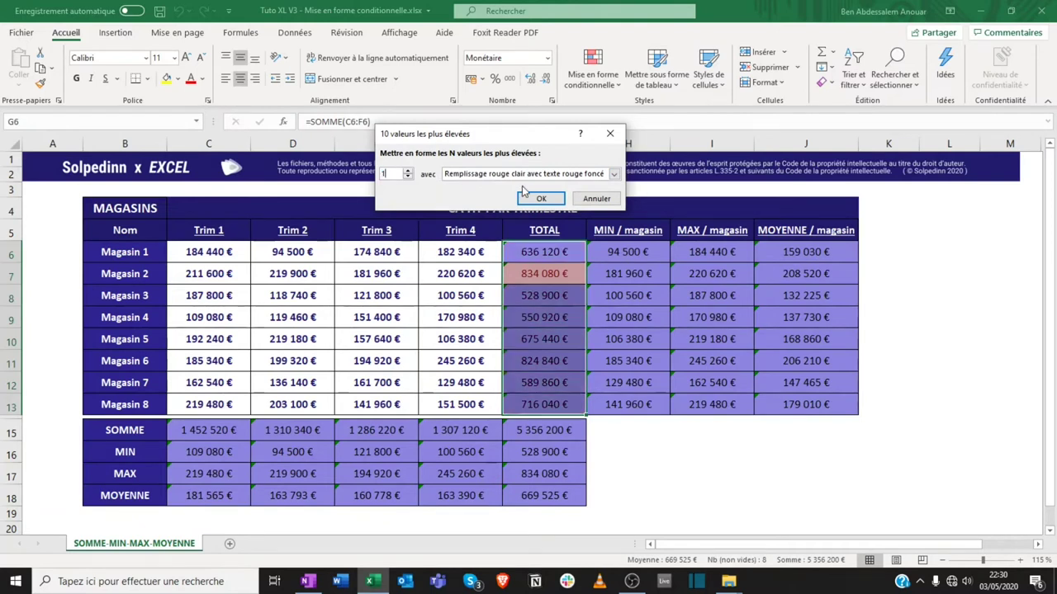
click(492, 175)
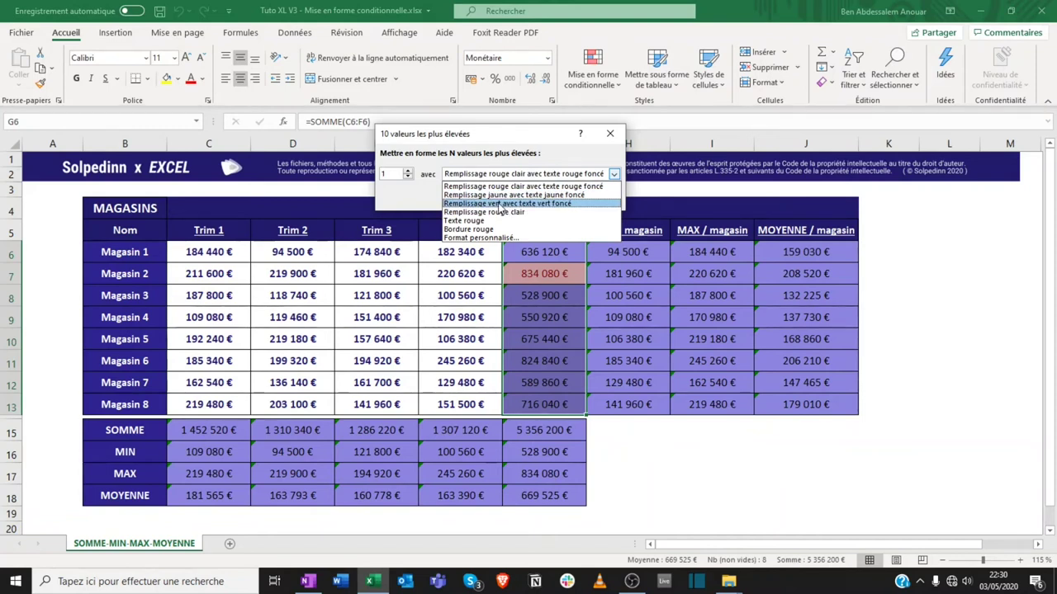
click(500, 204)
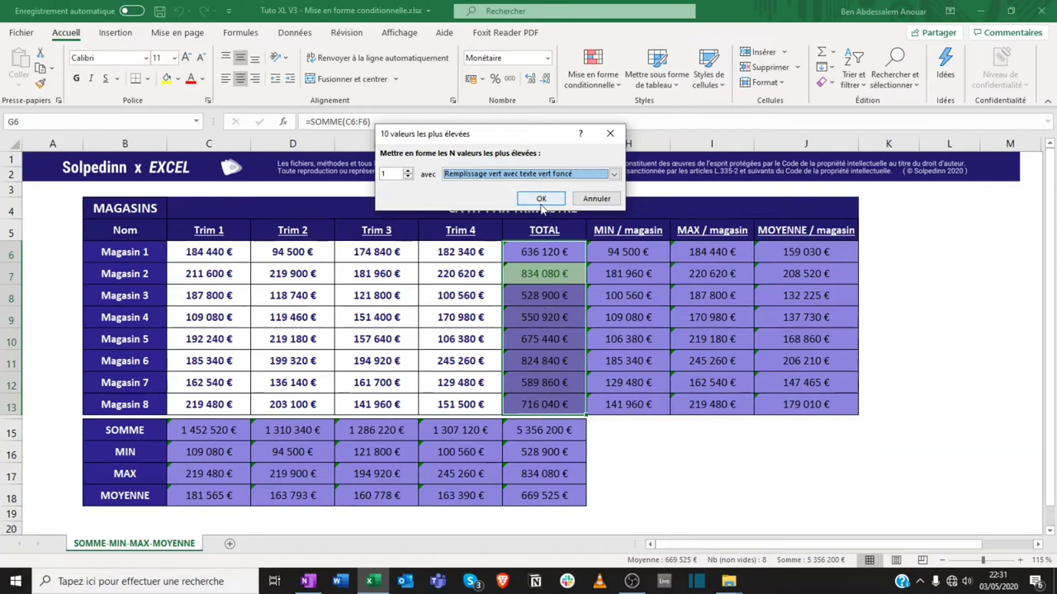
click(540, 201)
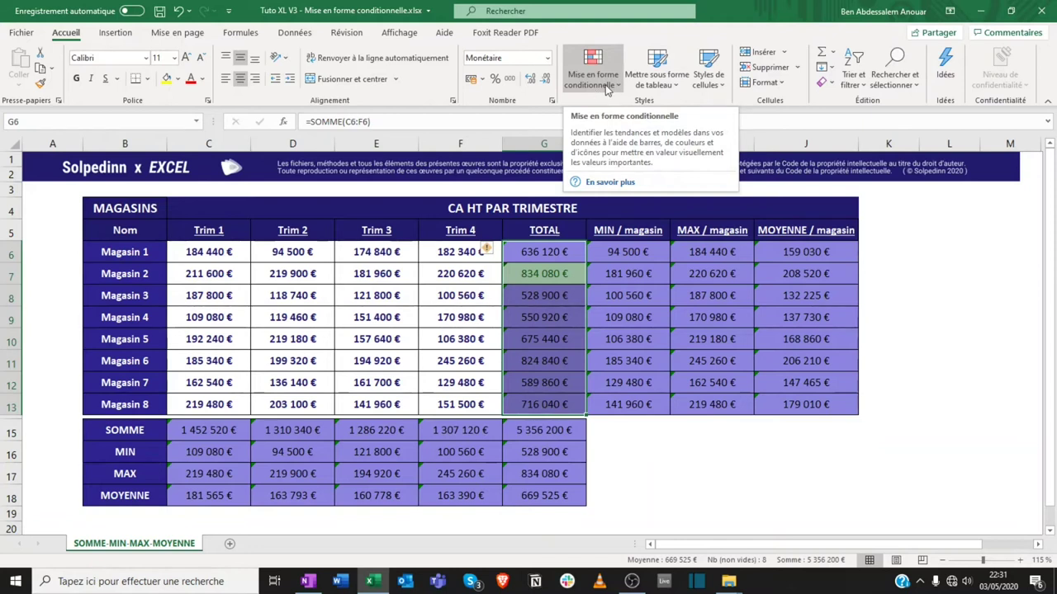
- Add a bottom-1 rule to G6:G13 that shades 528 900 € light red with dark red text
click(607, 89)
mouse_move(697, 148)
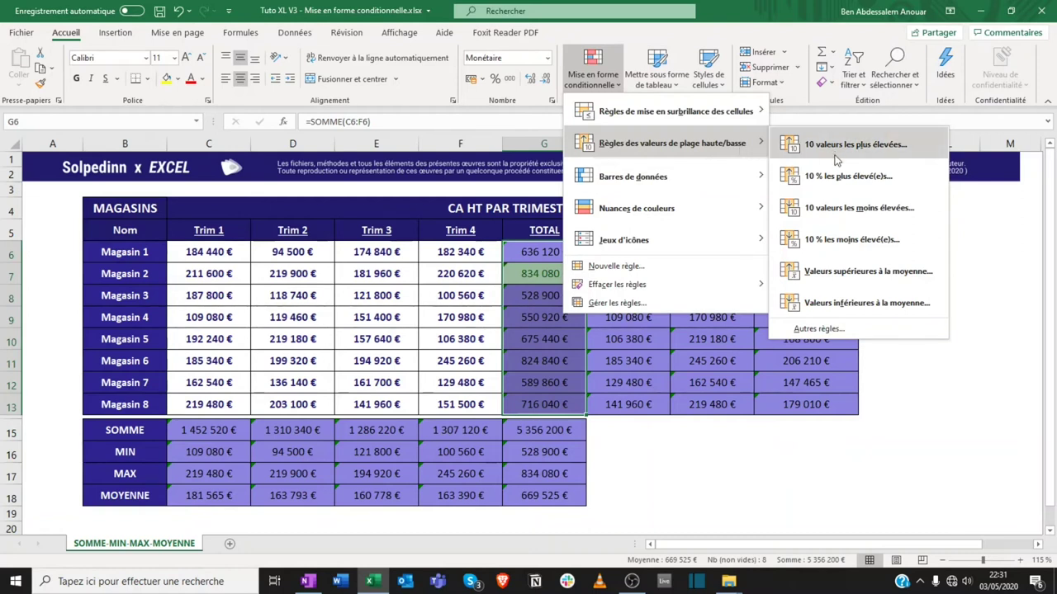
click(840, 217)
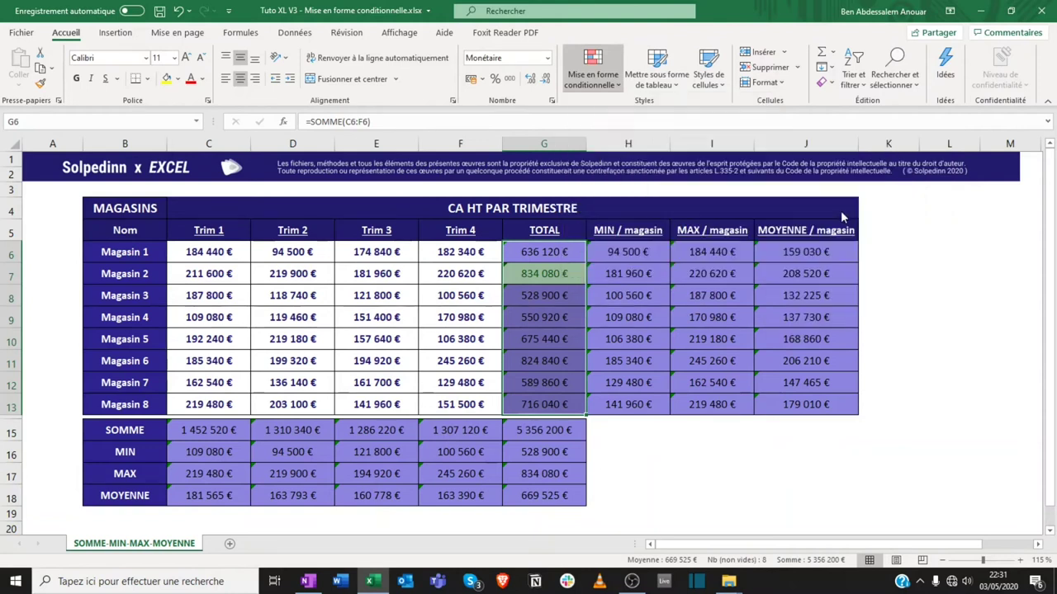
double_click(387, 173)
text(1)
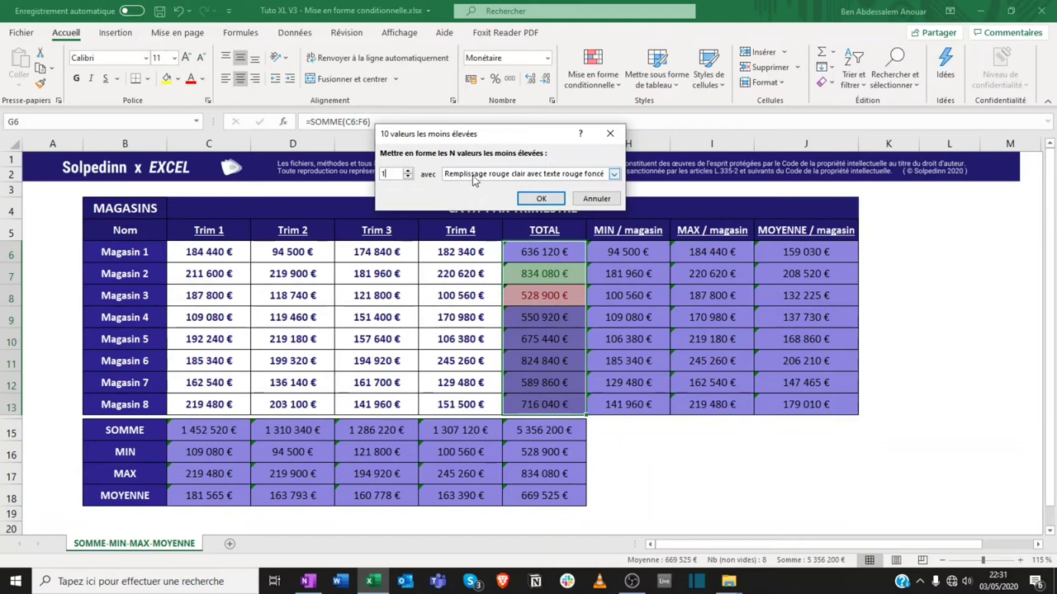
click(541, 199)
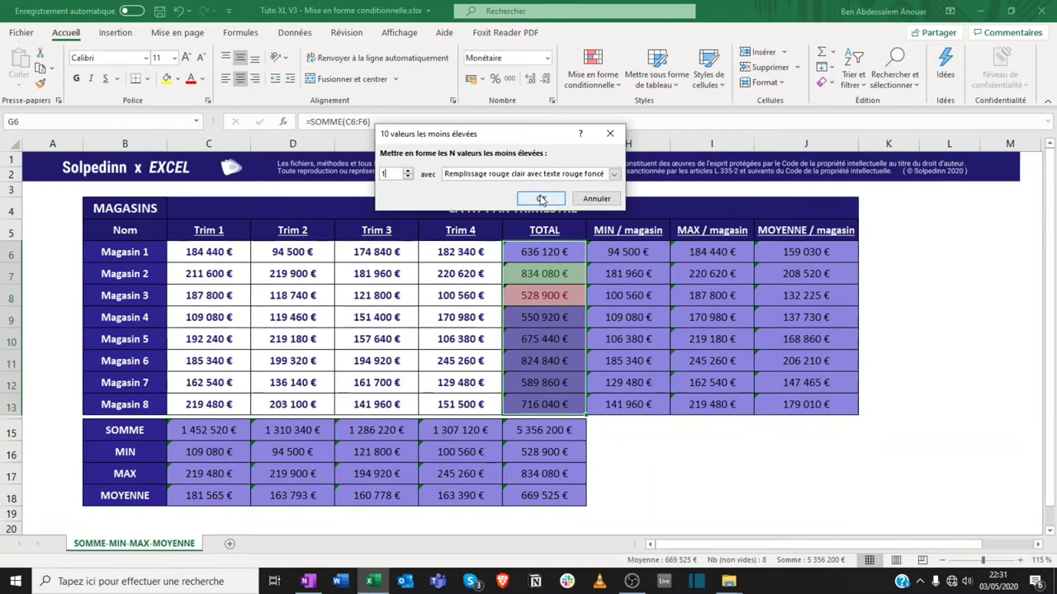
click(602, 367)
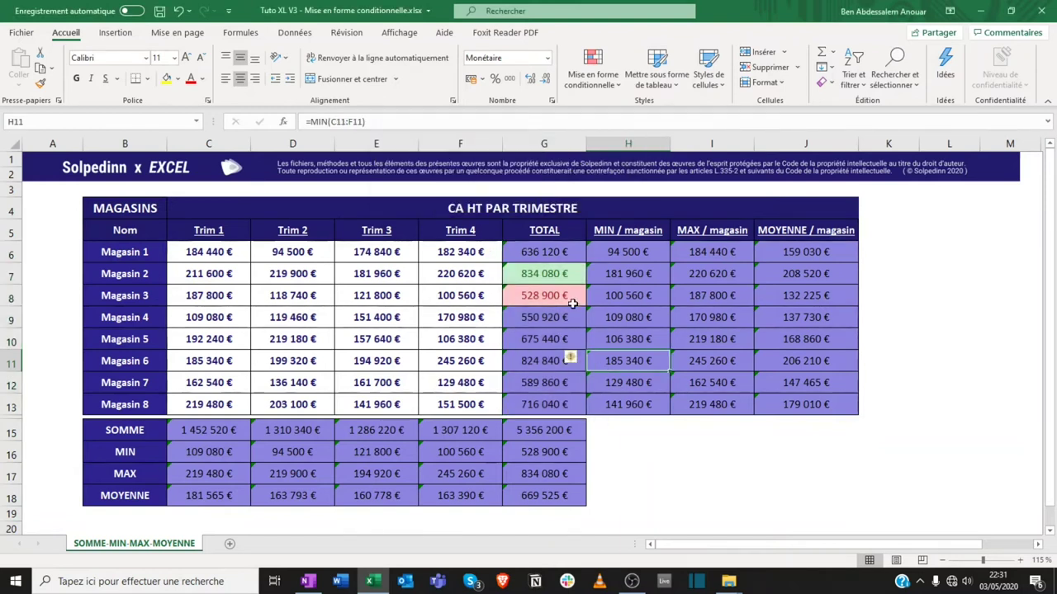
- Test the rules by changing Magasin 5's Trim 2 value in D10 from 219 180 to 419 180
click(554, 298)
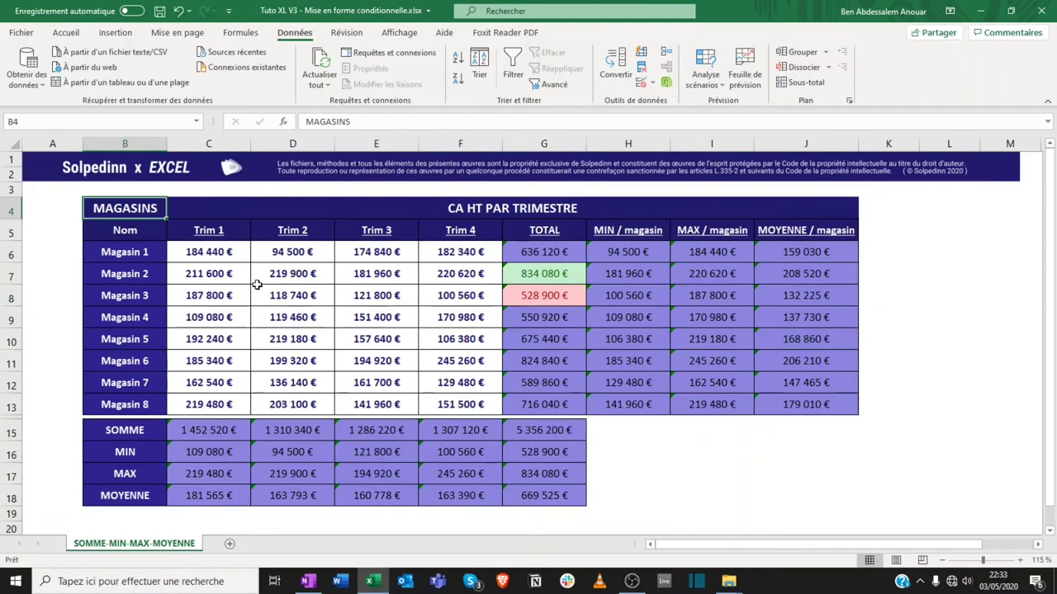
click(11, 338)
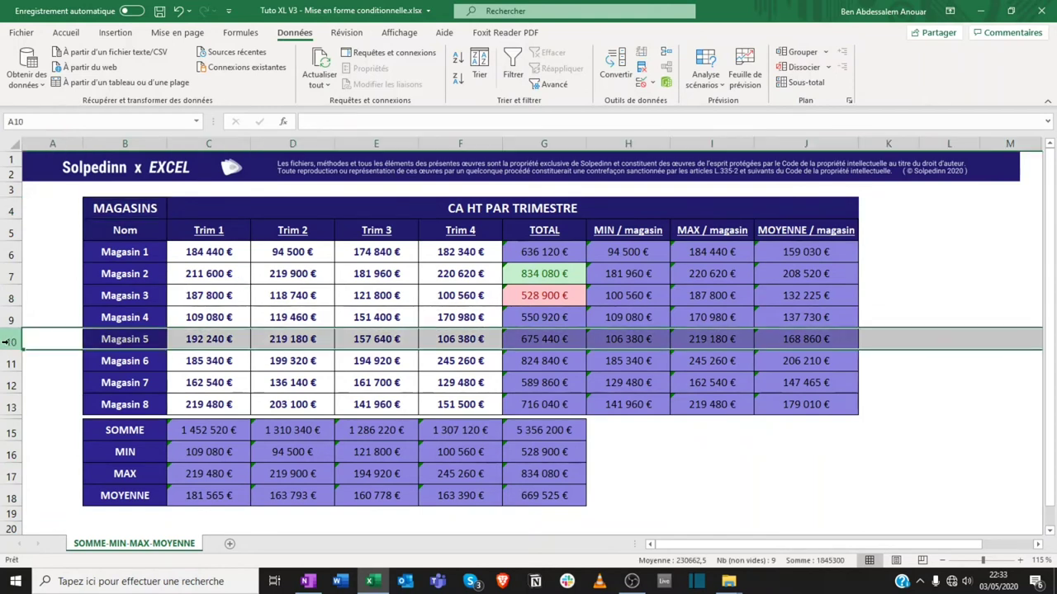
click(279, 338)
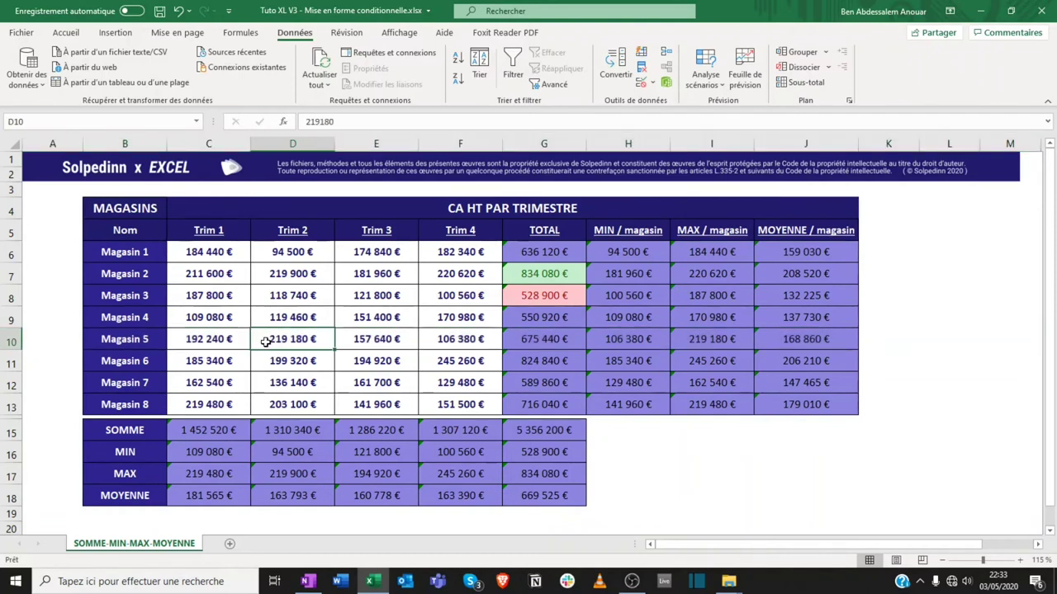
double_click(266, 340)
key(Delete)
text(4)
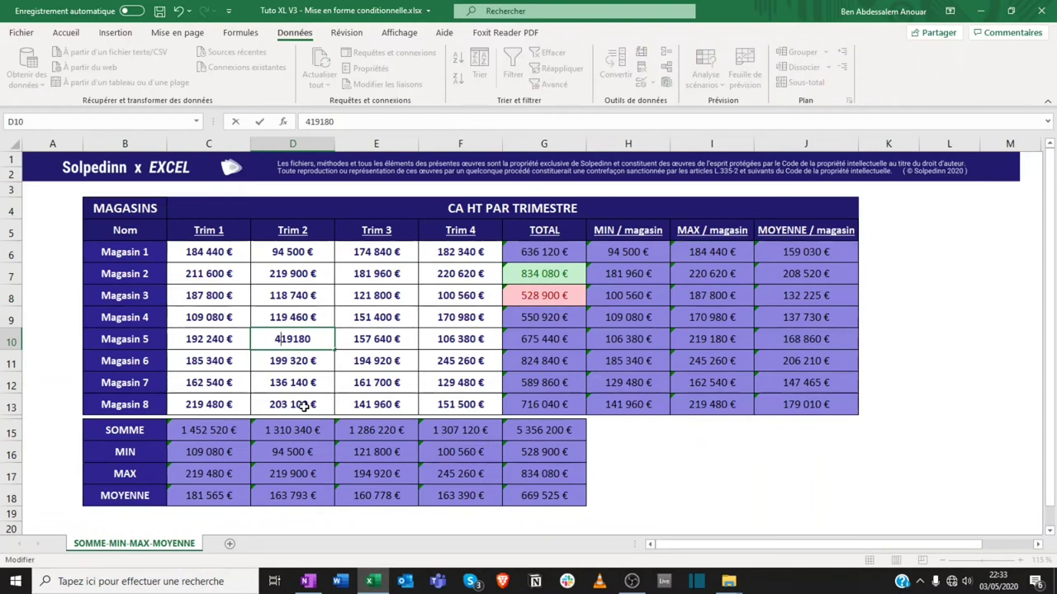
key(Return)
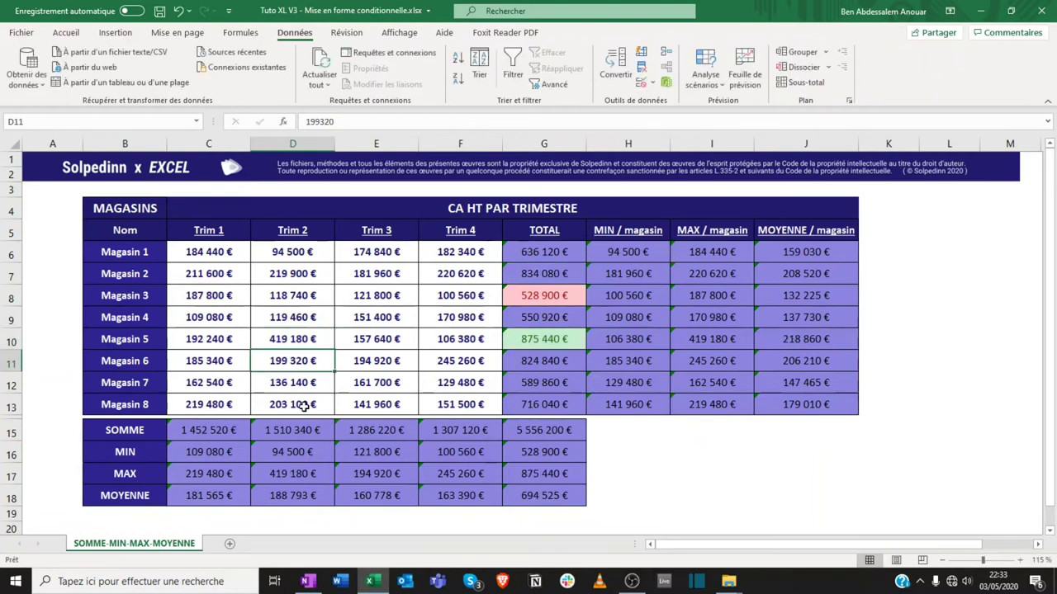
- Check the green highlight moves to the new top total in G10, then undo the D10 change
click(549, 339)
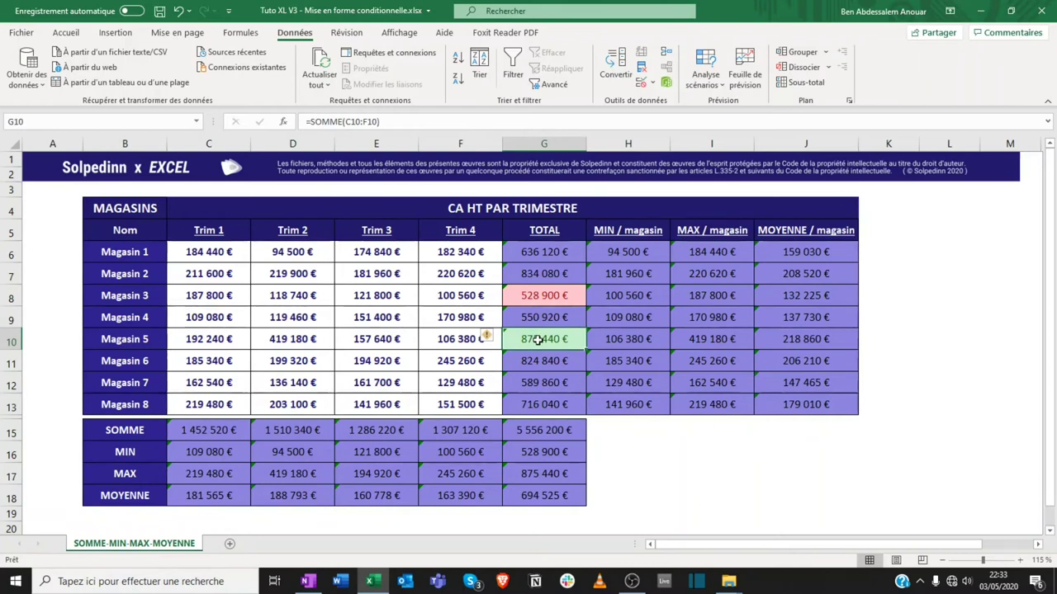
ctrl+click(545, 273)
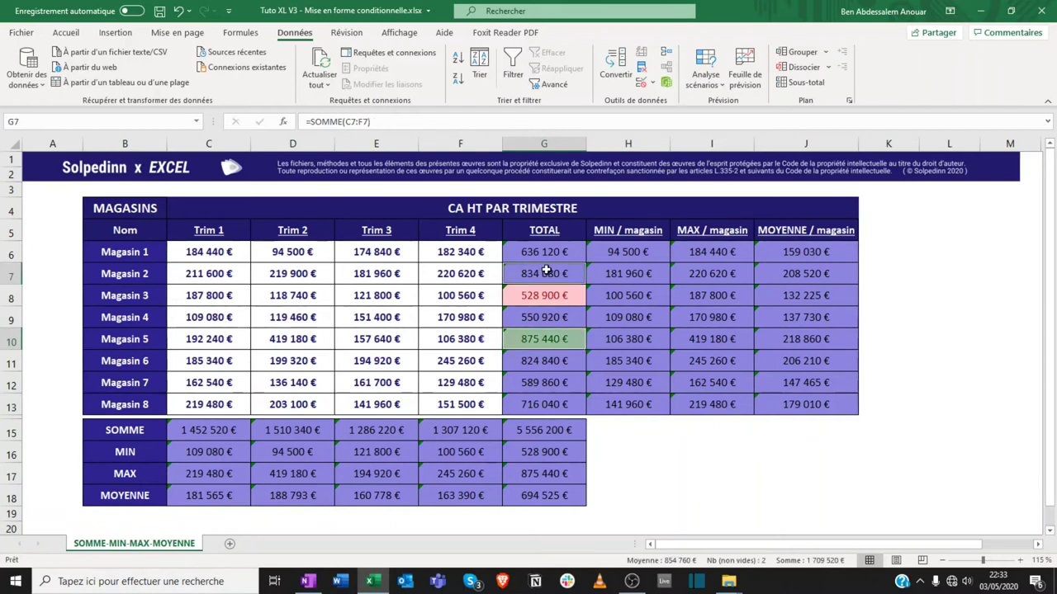
click(547, 313)
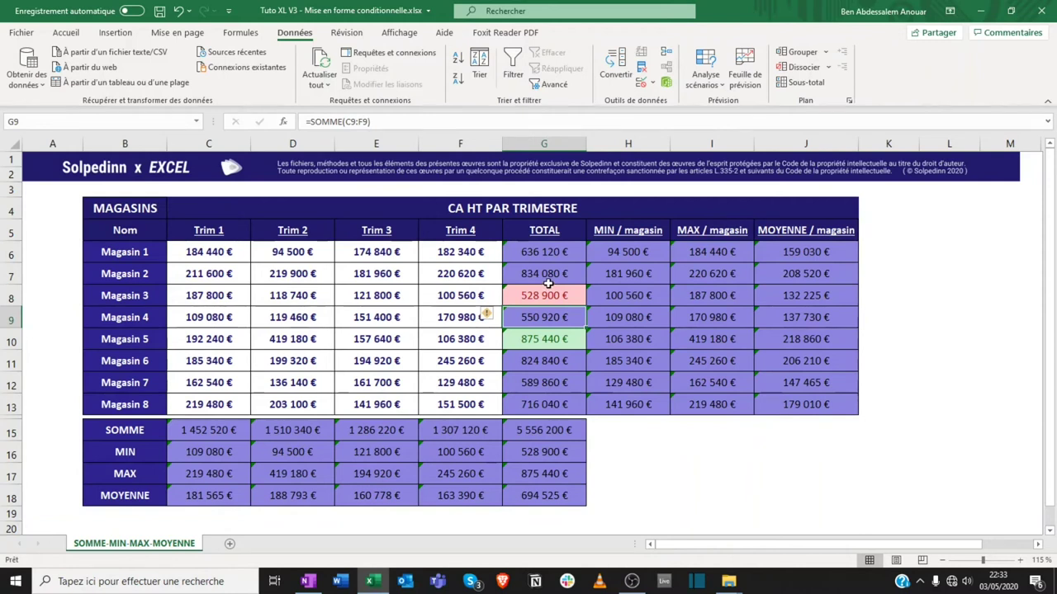
click(539, 341)
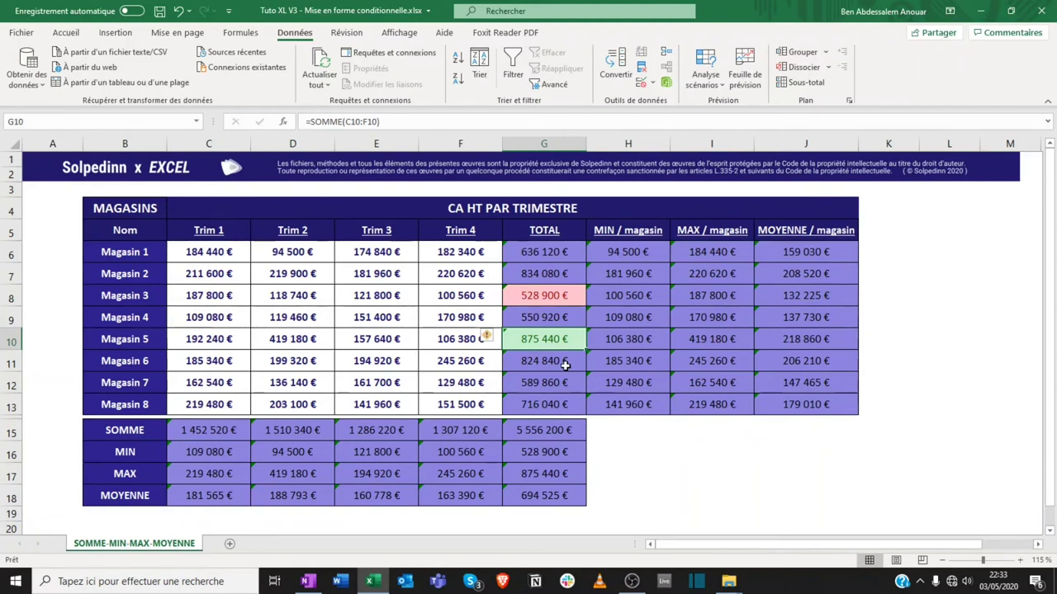
key(ctrl+z)
- Reselect the TOTAL cells G6:G13, then the MIN / magasin cells H6:H13
drag(553, 257, 561, 404)
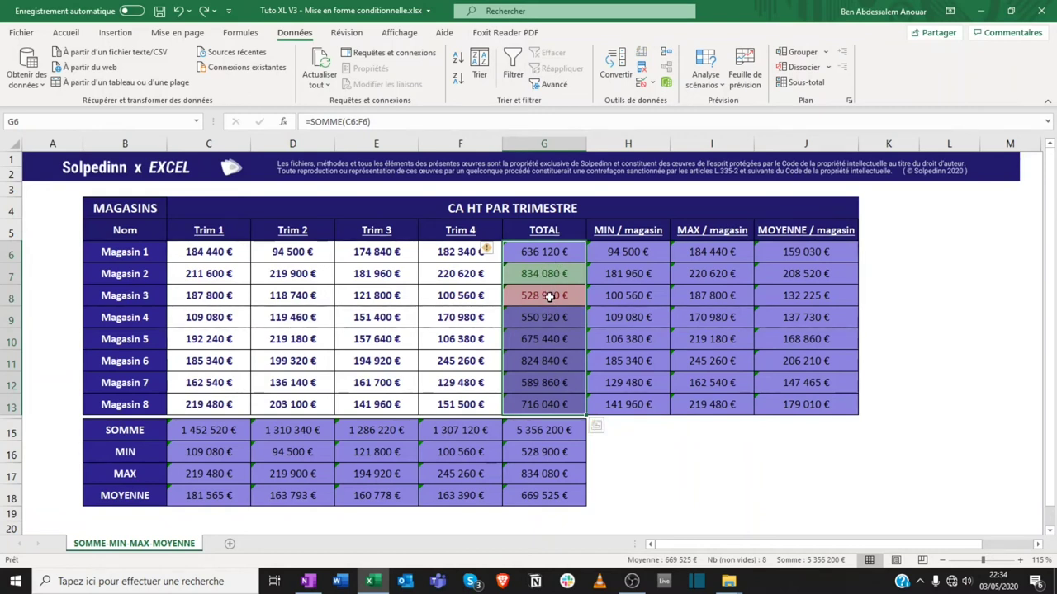
drag(624, 252, 614, 402)
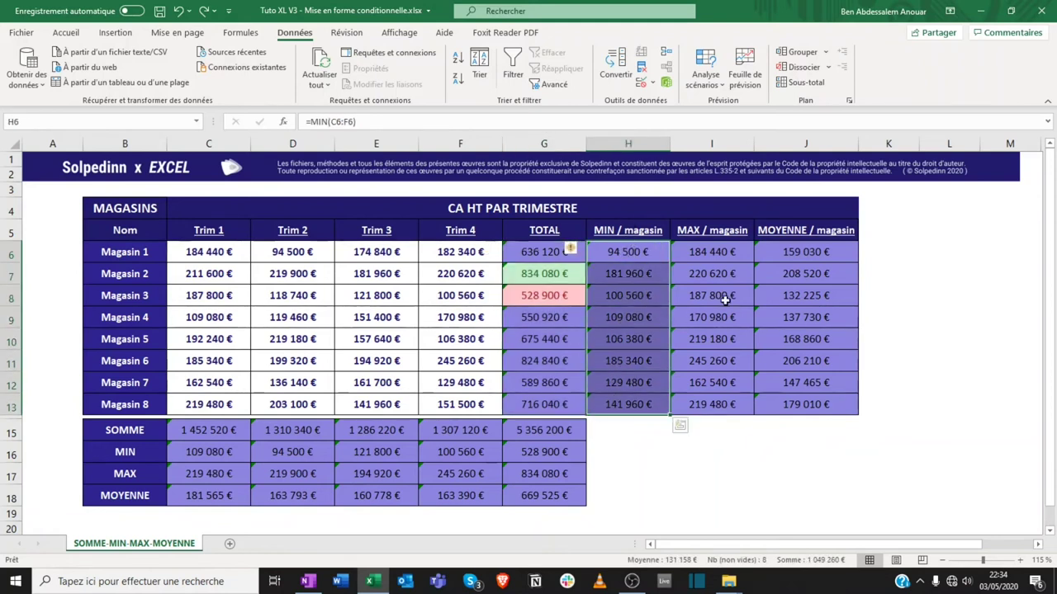
drag(618, 253, 613, 398)
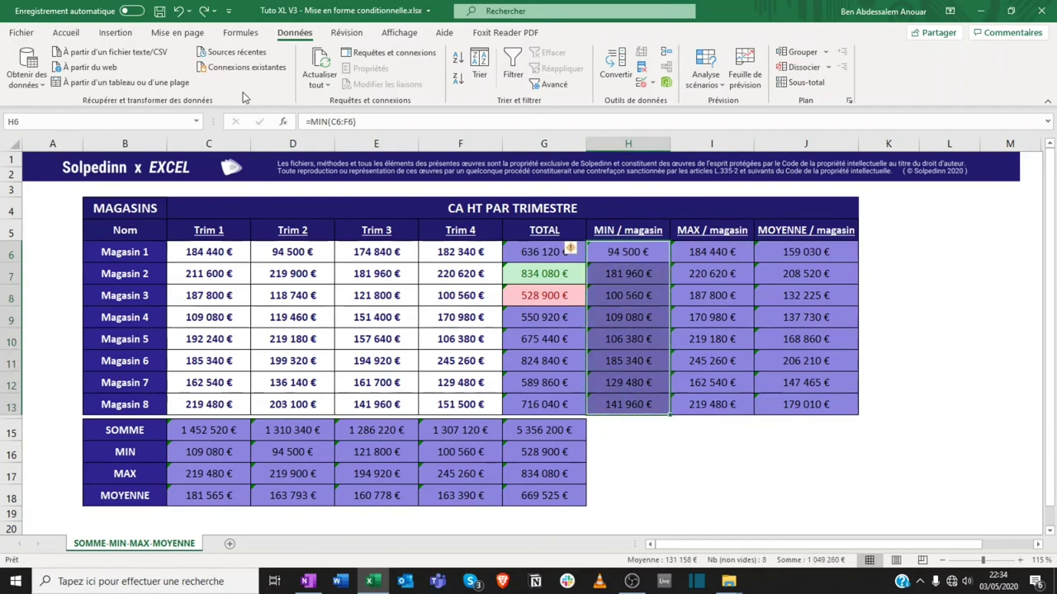
click(66, 32)
click(592, 75)
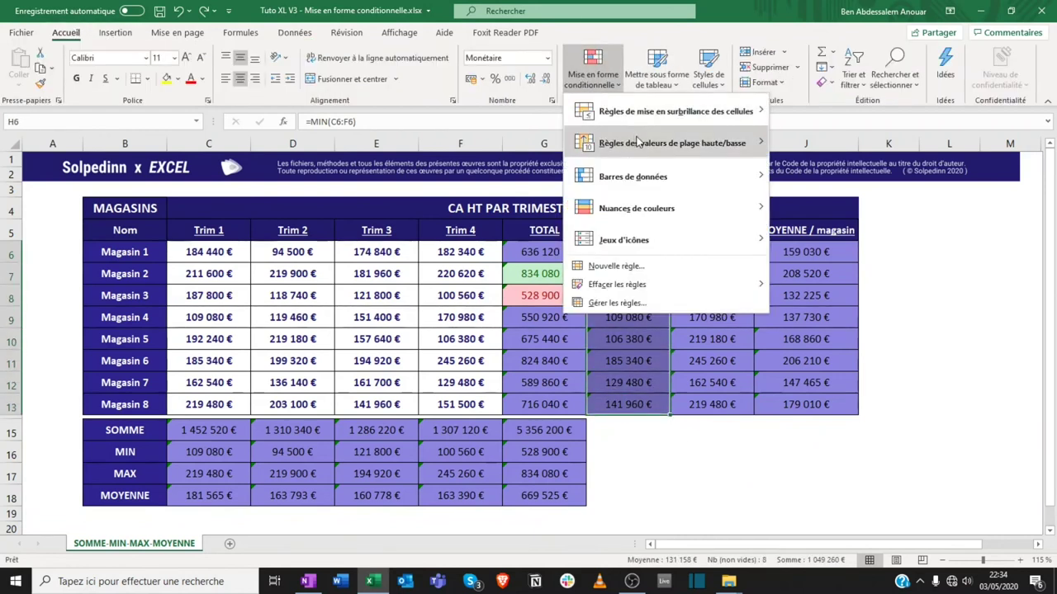
mouse_move(672, 144)
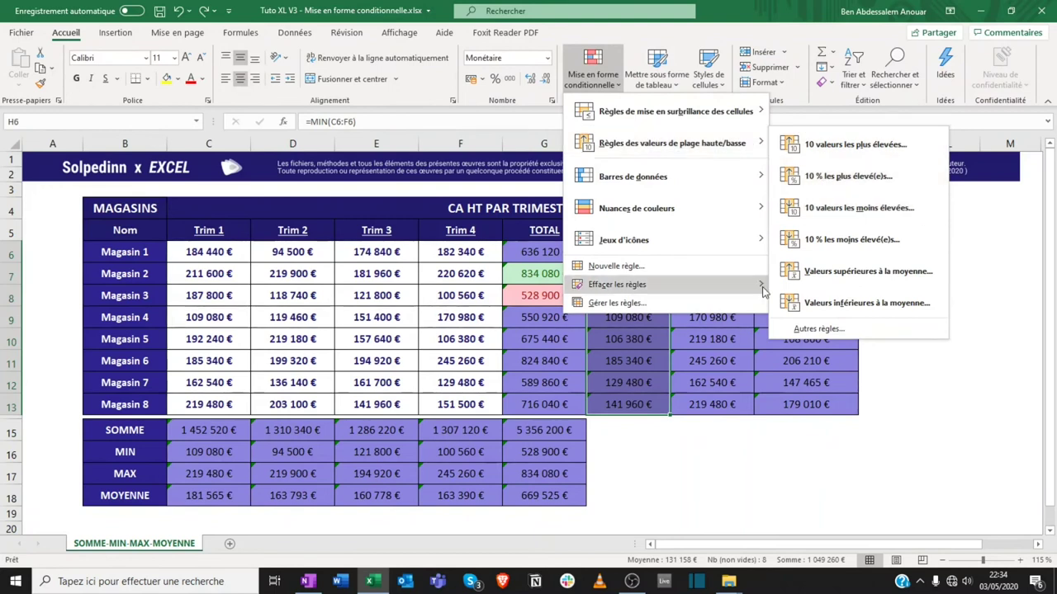
click(774, 397)
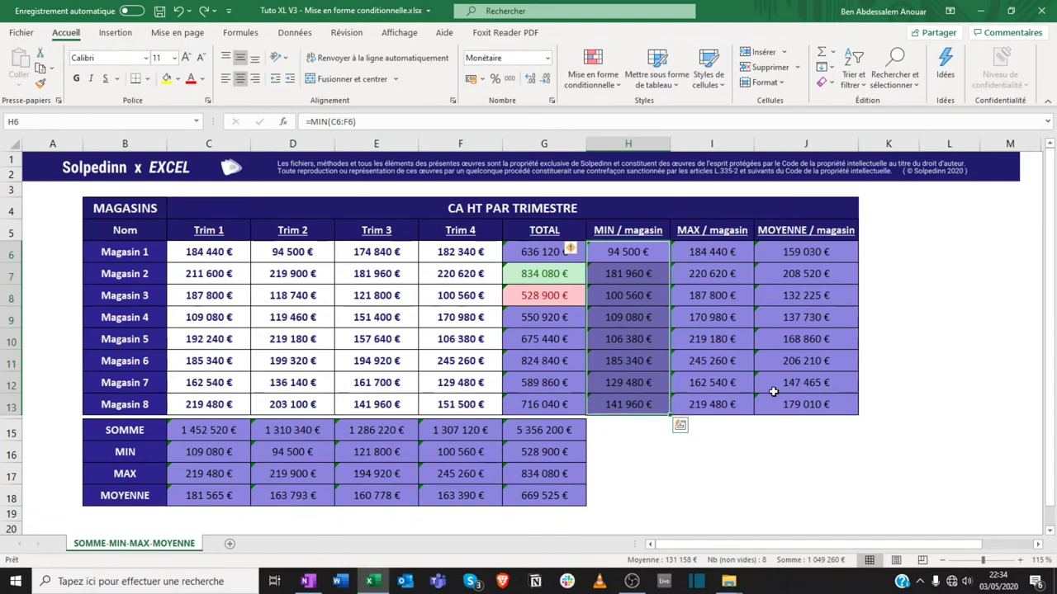
drag(549, 248, 558, 410)
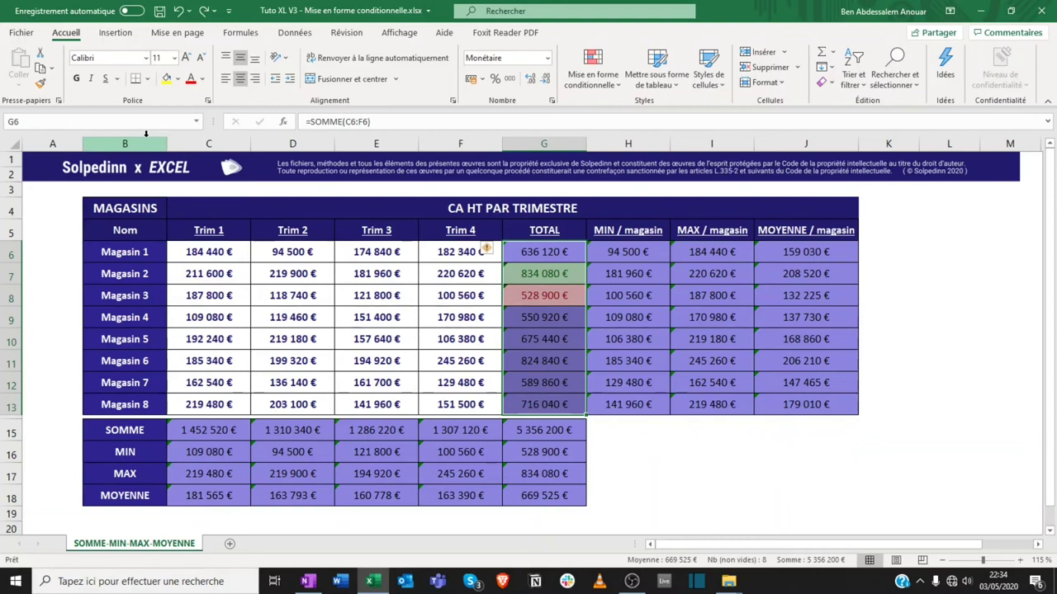
- Copy the TOTAL rules from G6:G13 onto MIN / magasin cells H6:H13 with Reproduire la mise en forme
click(541, 255)
drag(541, 254, 542, 413)
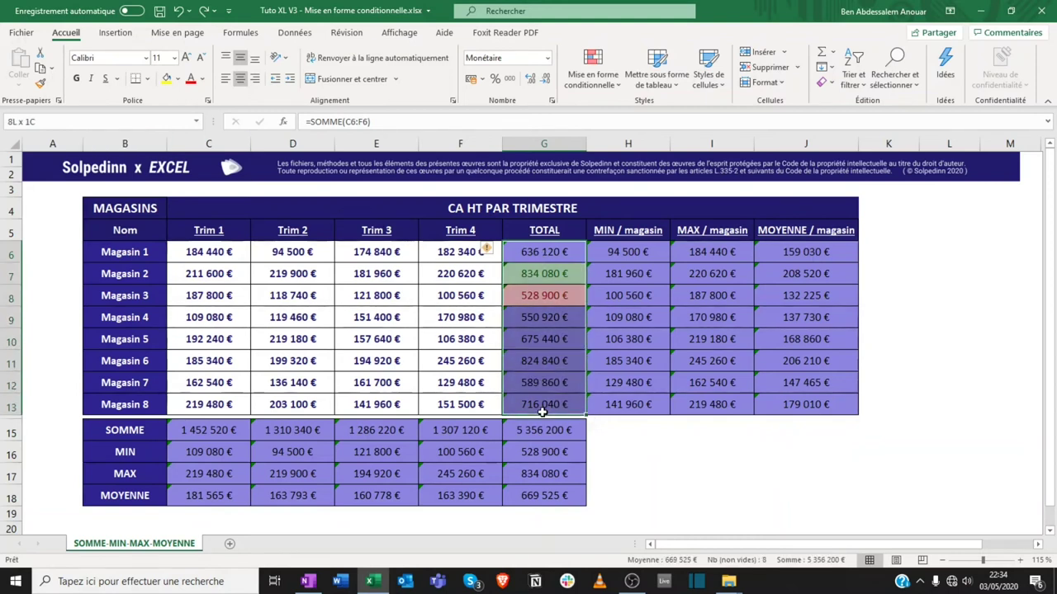
click(543, 144)
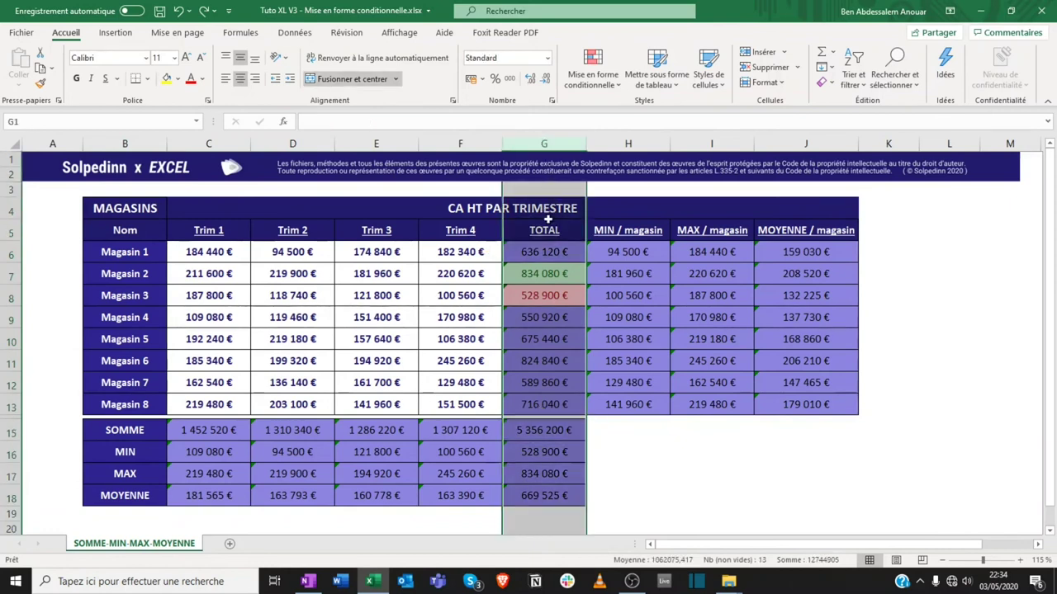
drag(543, 254, 536, 407)
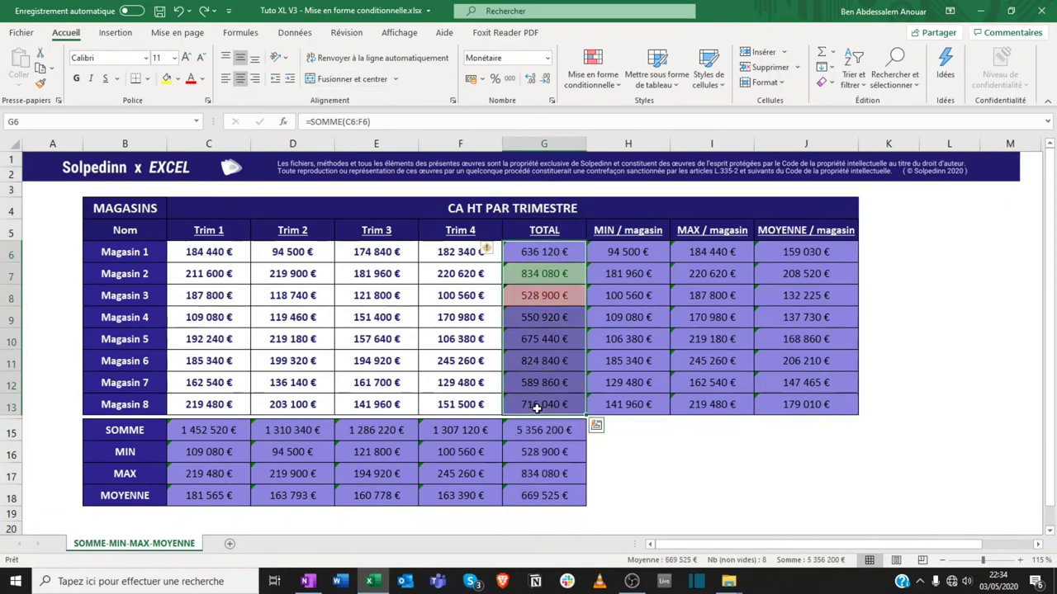
click(42, 88)
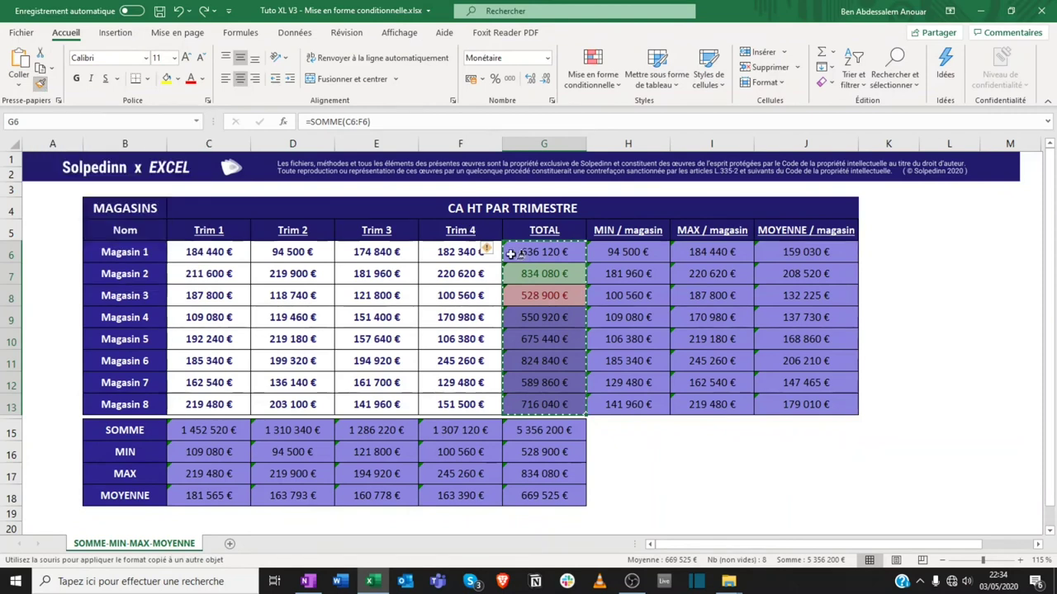
drag(627, 250, 623, 404)
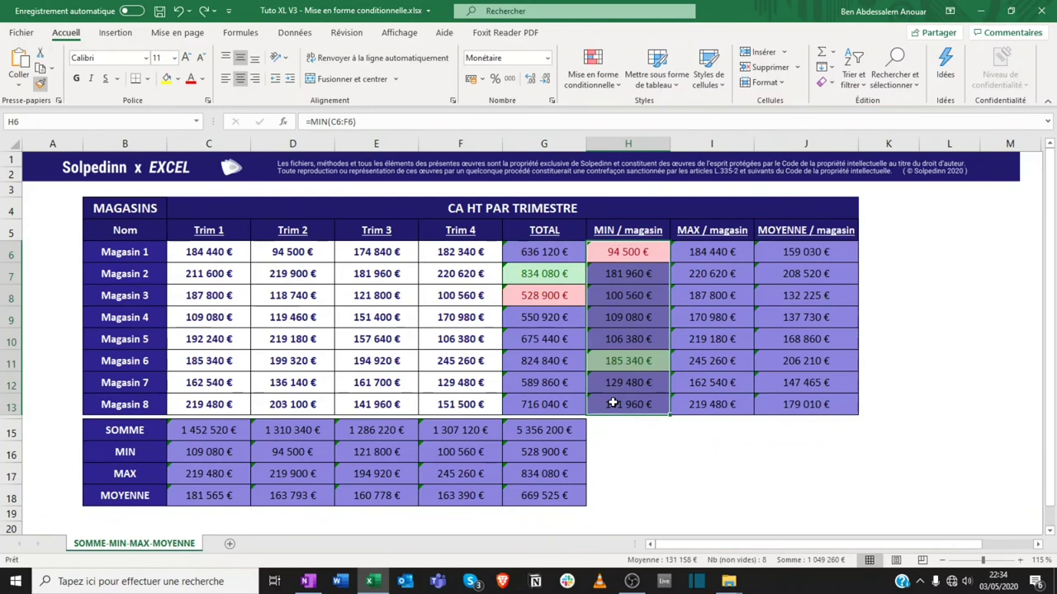
- Check the MIN highlights, then paint H6:H13's formatting onto the MAX and MOYENNE cells I6:J13
click(696, 445)
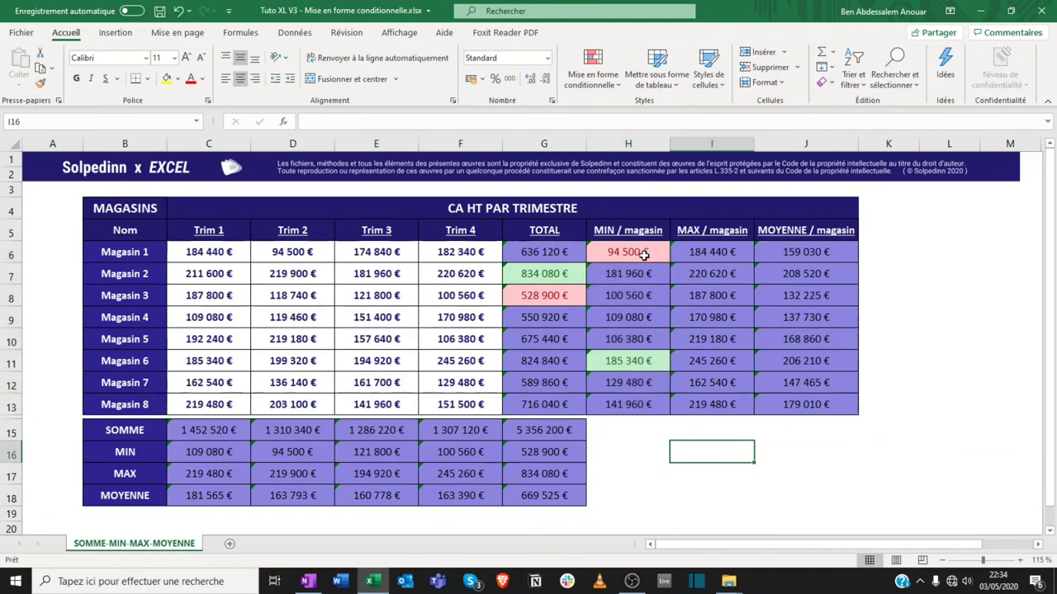
drag(638, 248, 630, 410)
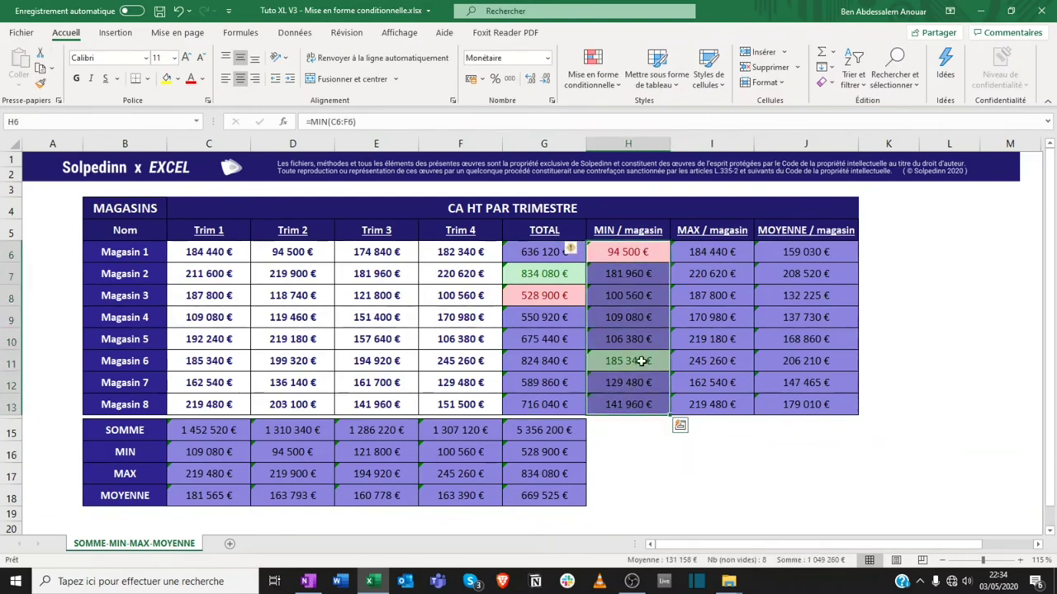
click(652, 470)
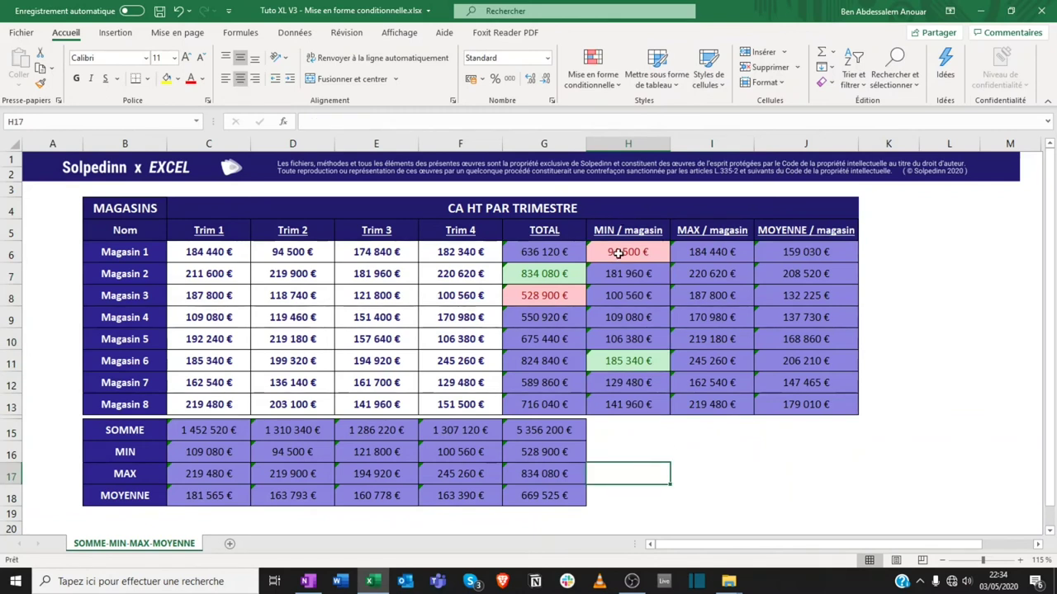
drag(618, 254, 611, 406)
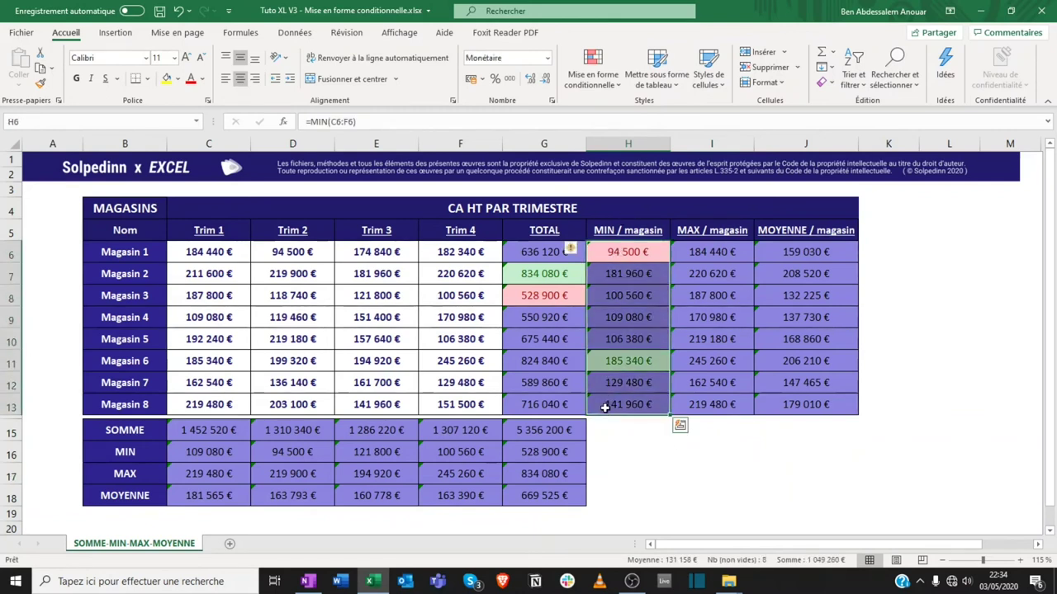
click(40, 87)
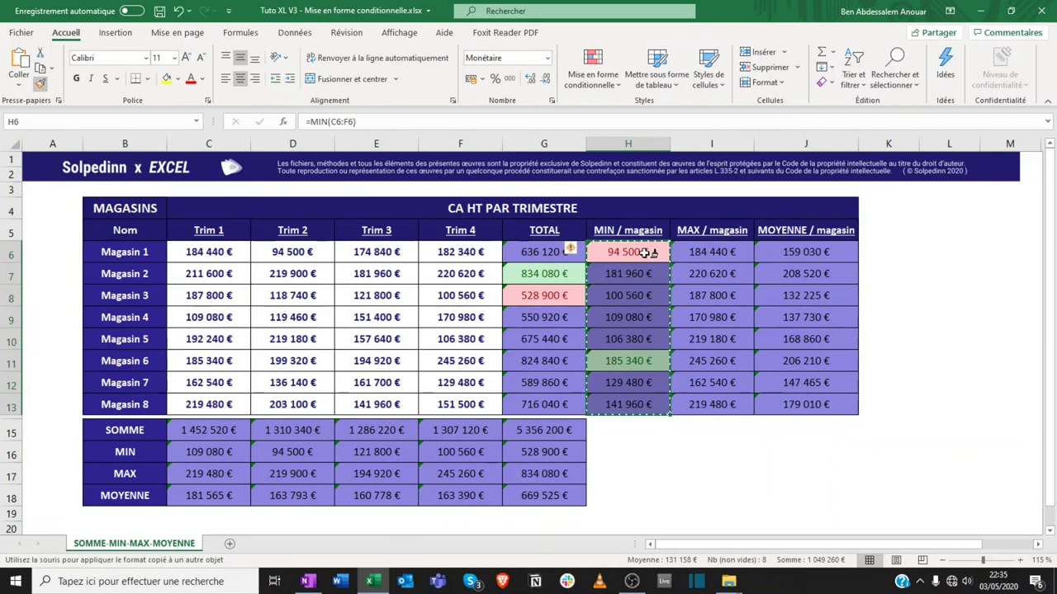
drag(710, 256, 805, 406)
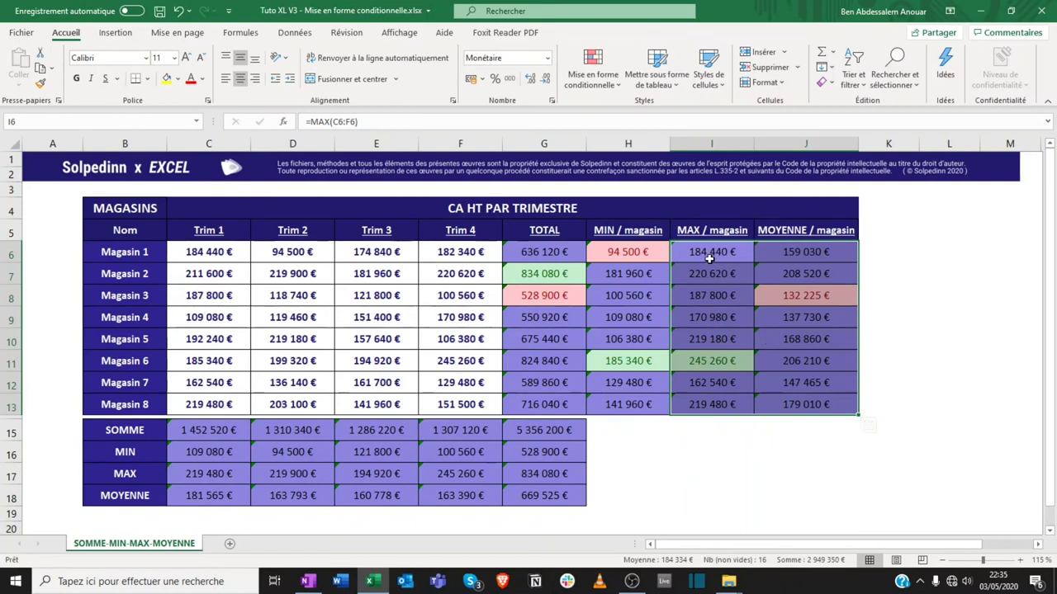
- Undo the combined MAX/MOYENNE highlighting and cancel the pending formatting copy
click(710, 144)
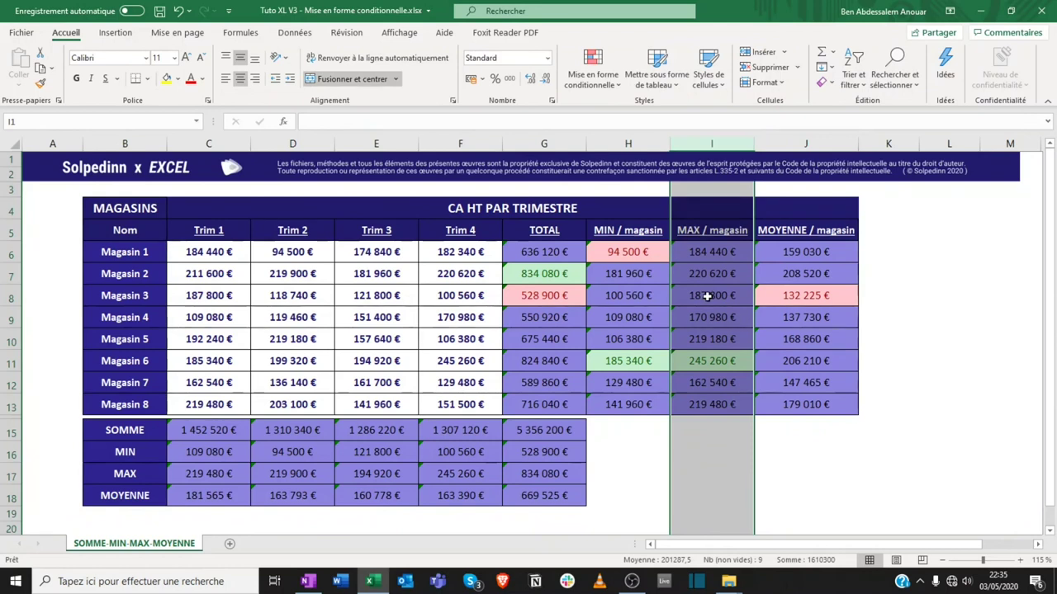
key(ctrl+z)
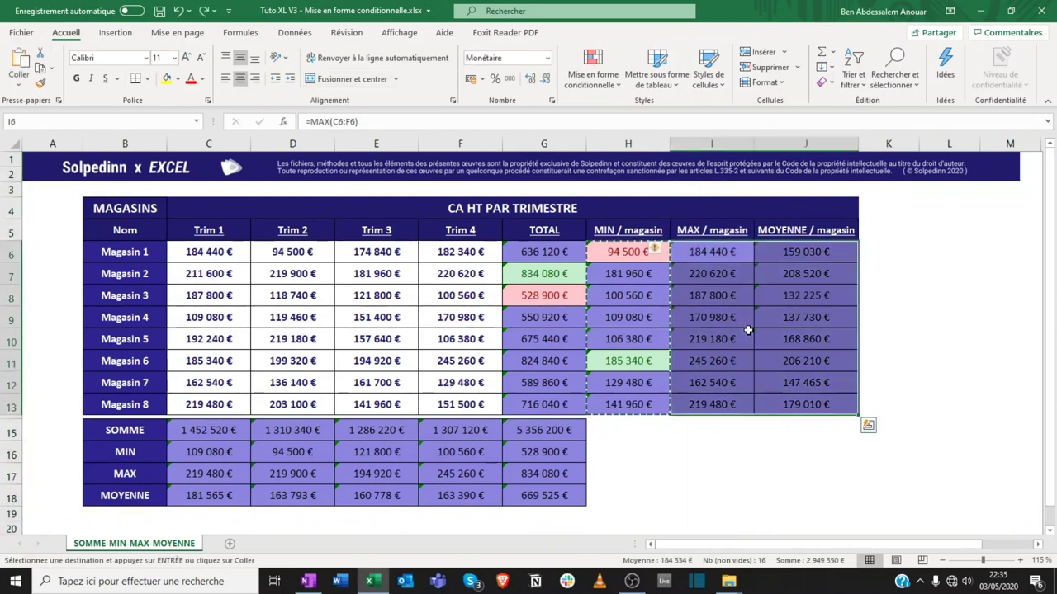
key(Escape)
- Paint H6:H13's formatting onto MAX cells I6:I13, then I6:I13's onto MOYENNE cells J6:J13
click(624, 252)
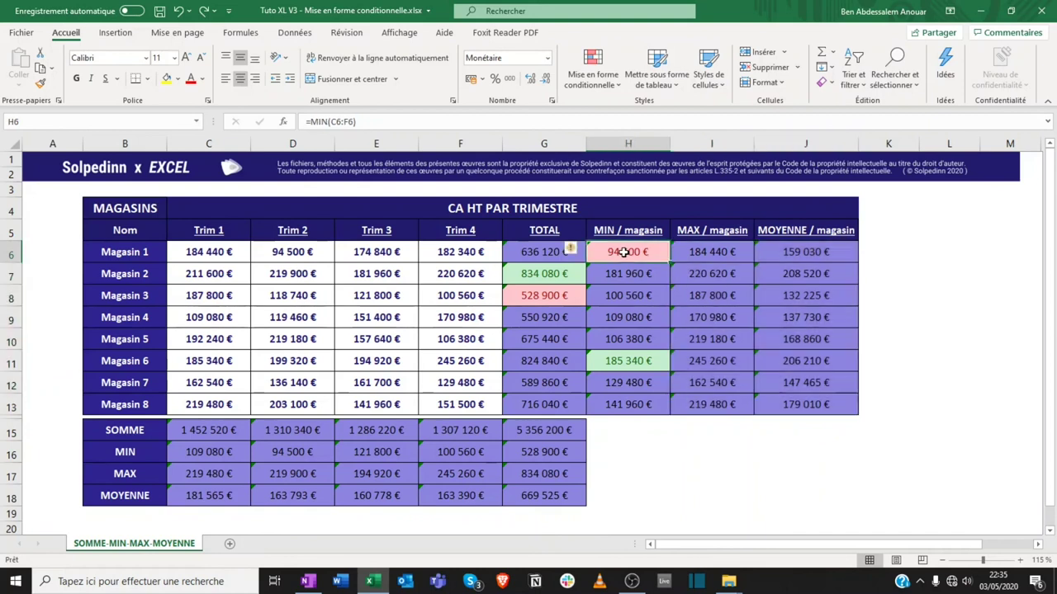
drag(622, 262, 619, 404)
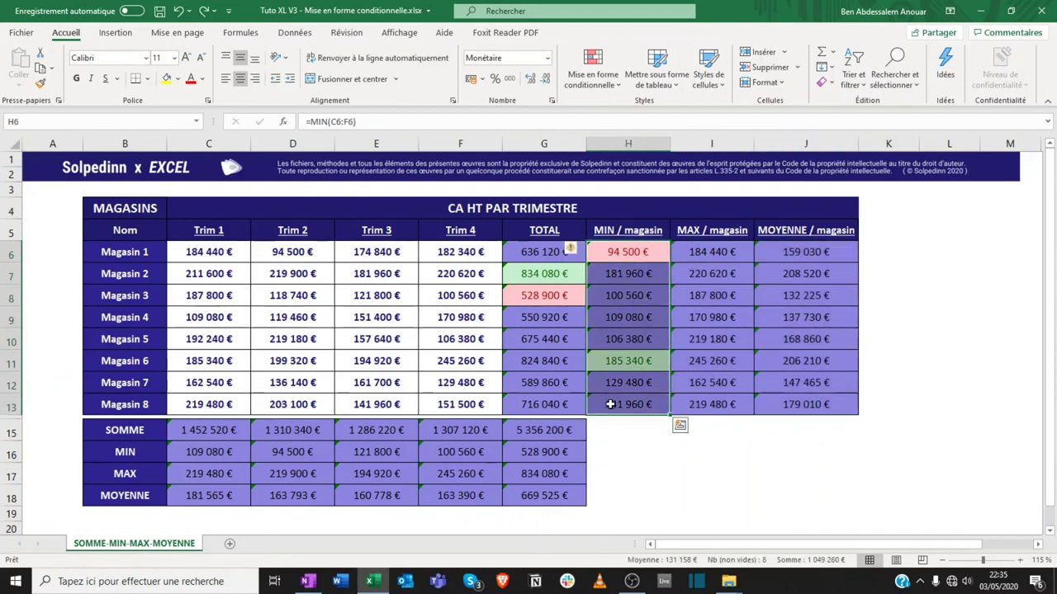
click(39, 84)
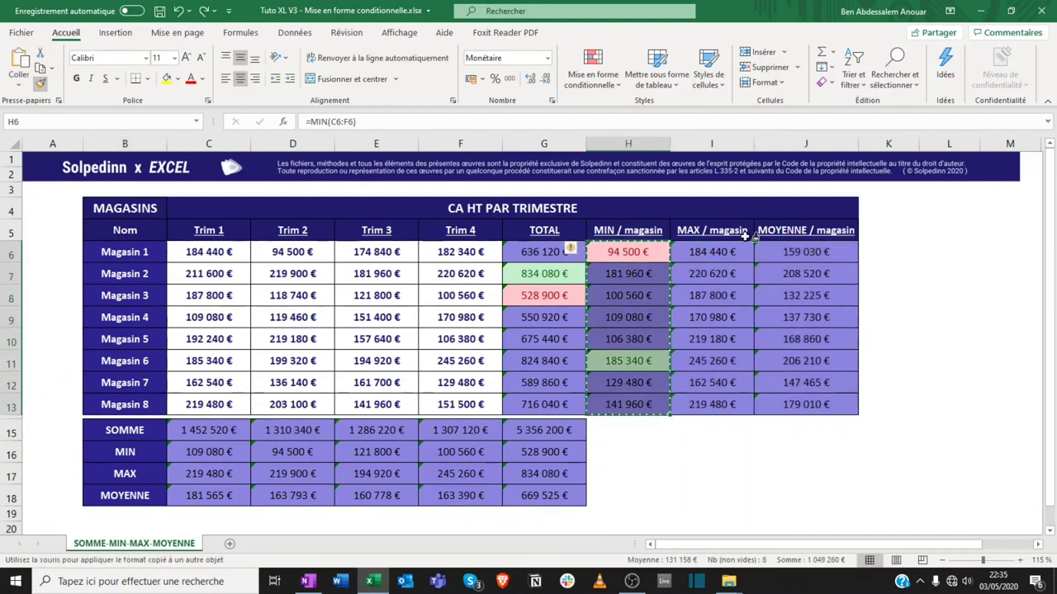
drag(734, 253, 720, 404)
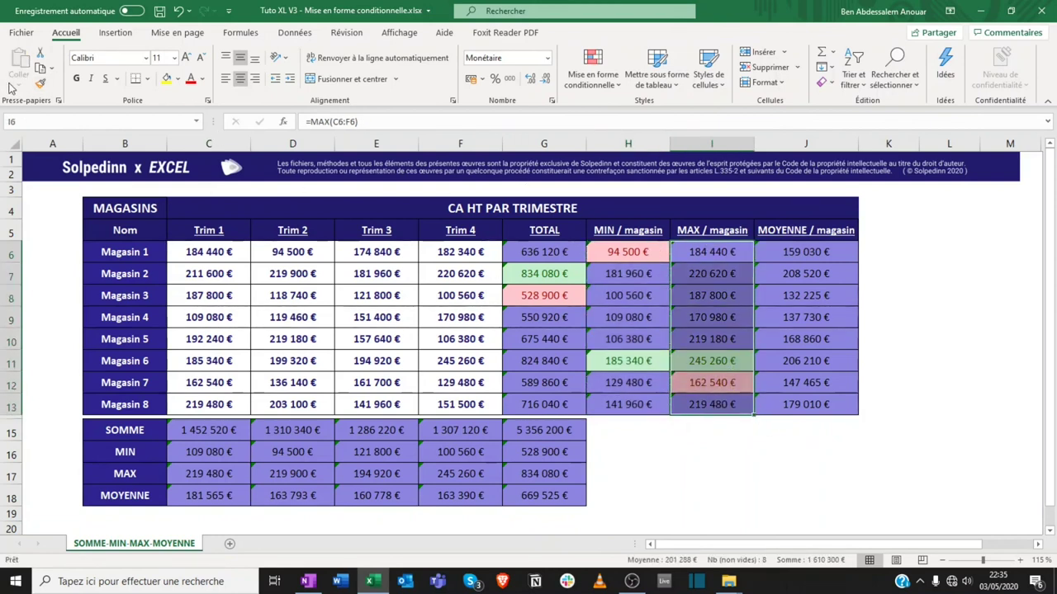
click(40, 84)
drag(805, 252, 805, 404)
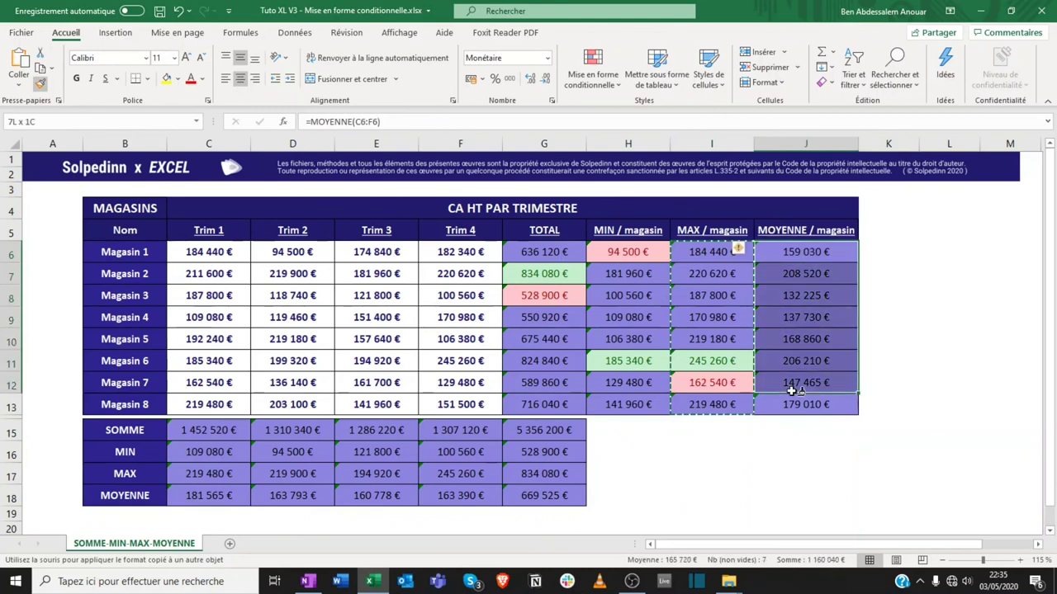